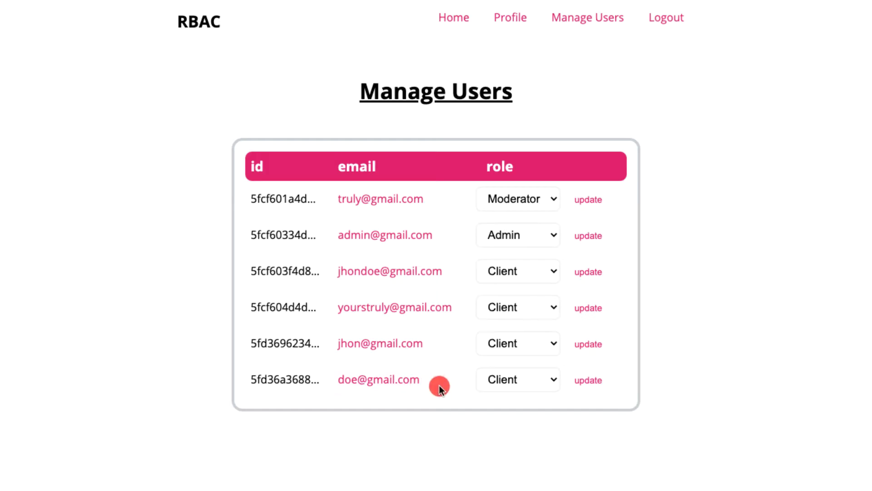
Step: Change the last user's role to Moderator and save it
left_click(498, 382)
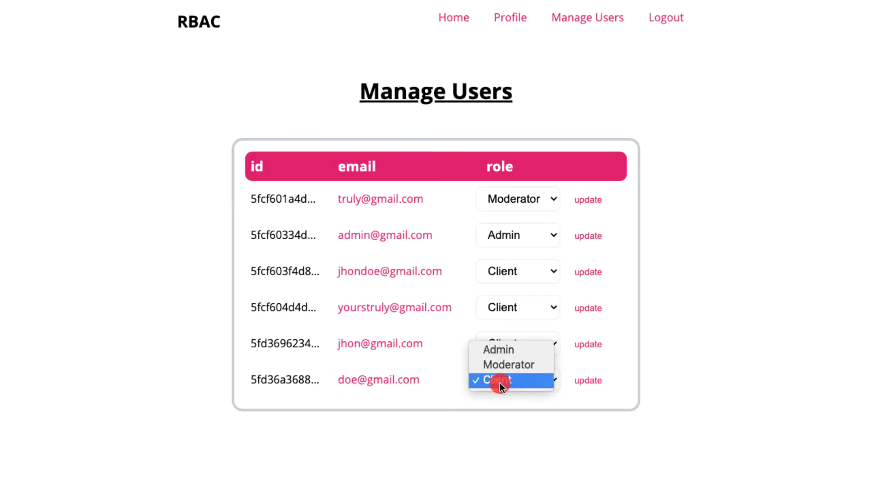
left_click(524, 366)
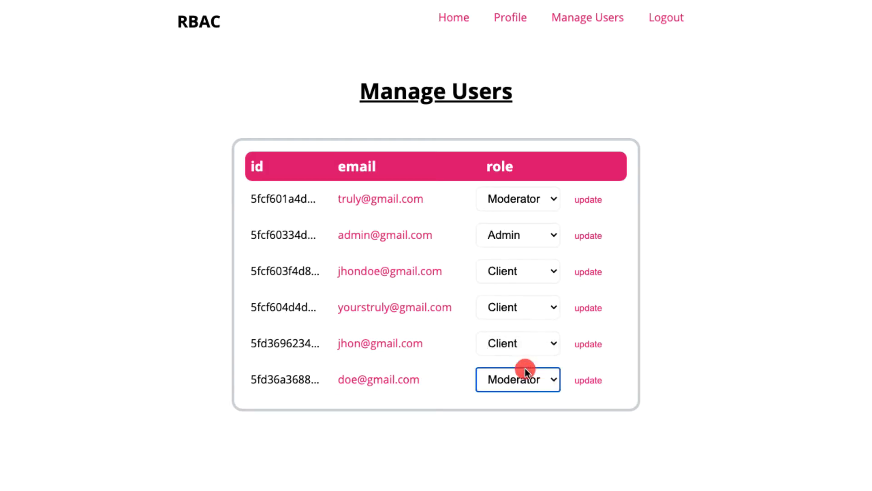
left_click(588, 381)
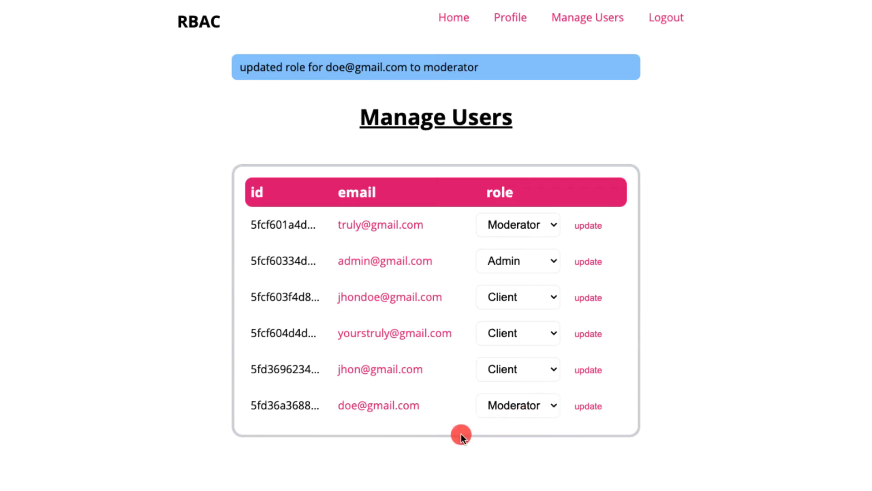
Step: Promote the last user from Moderator to Admin and save the change
left_click(533, 412)
left_click(514, 389)
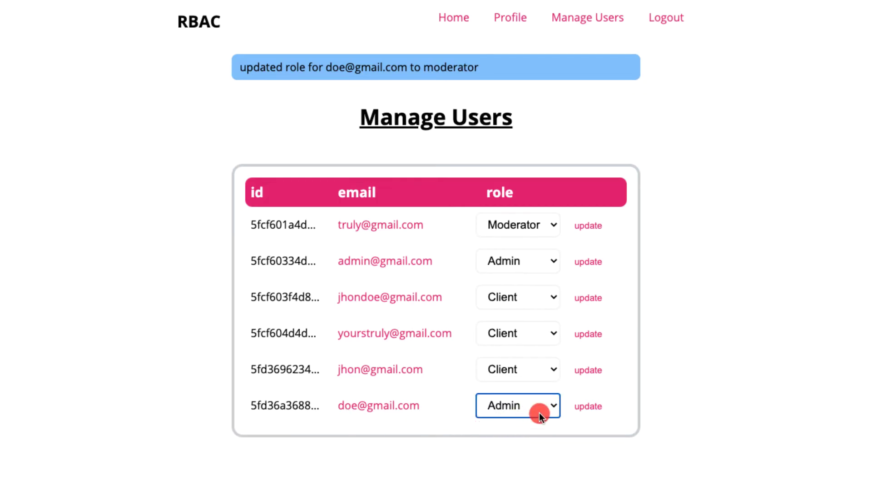
left_click(577, 407)
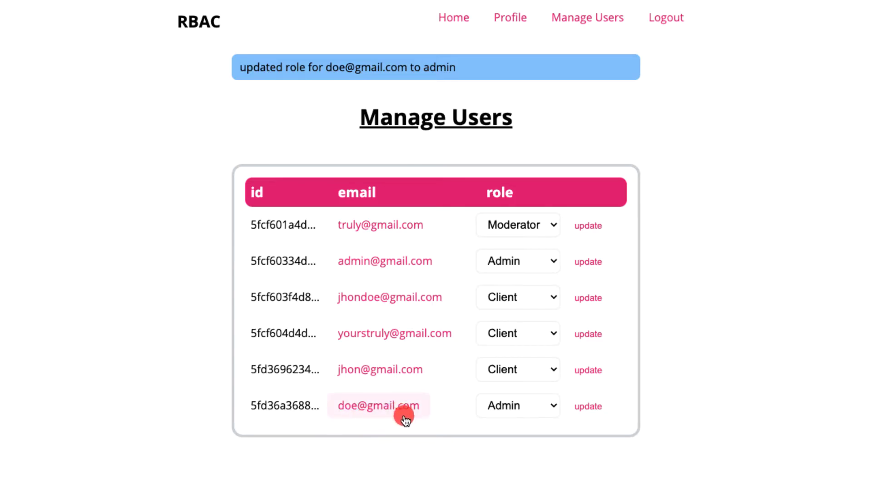
left_click(367, 411)
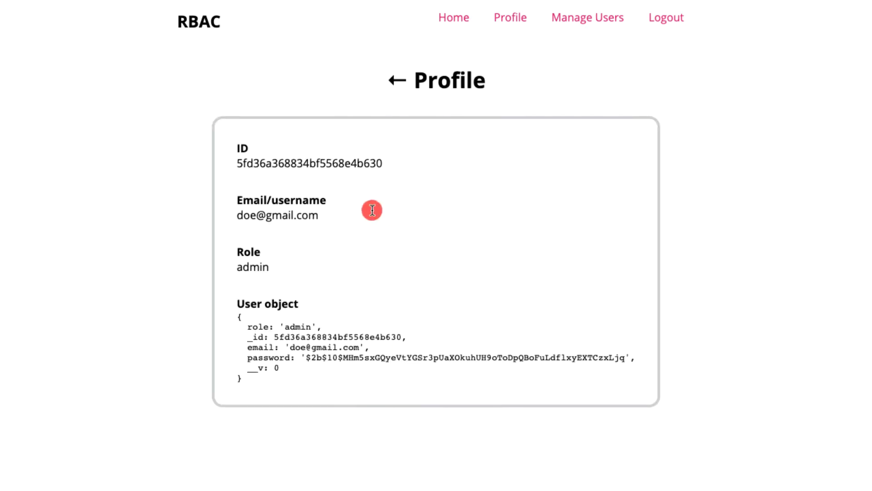
left_click_drag(242, 215, 311, 216)
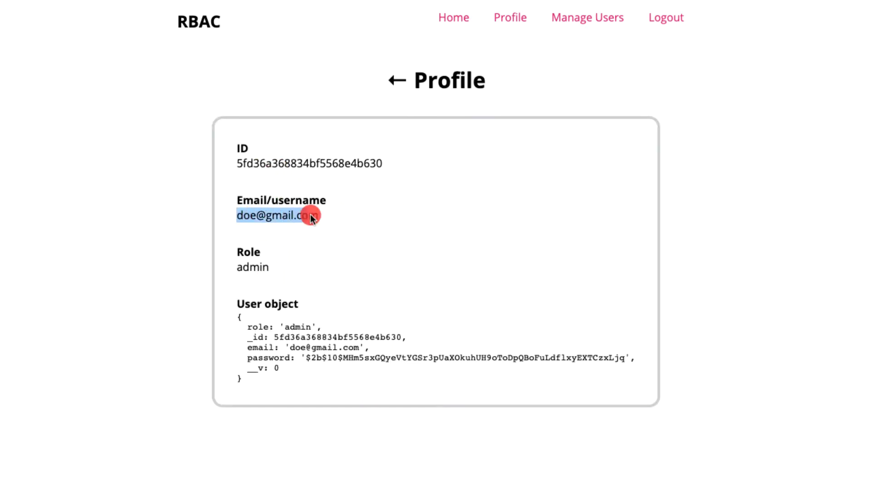
left_click(286, 273)
double_click(252, 268)
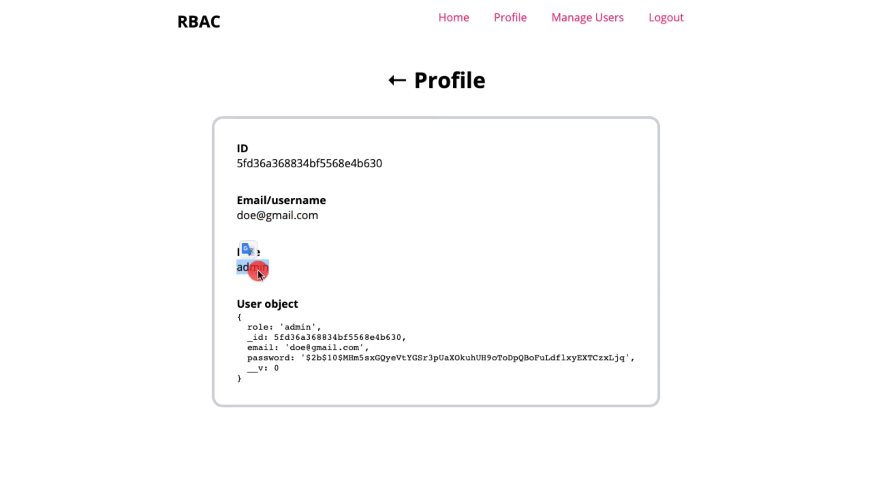
left_click(391, 79)
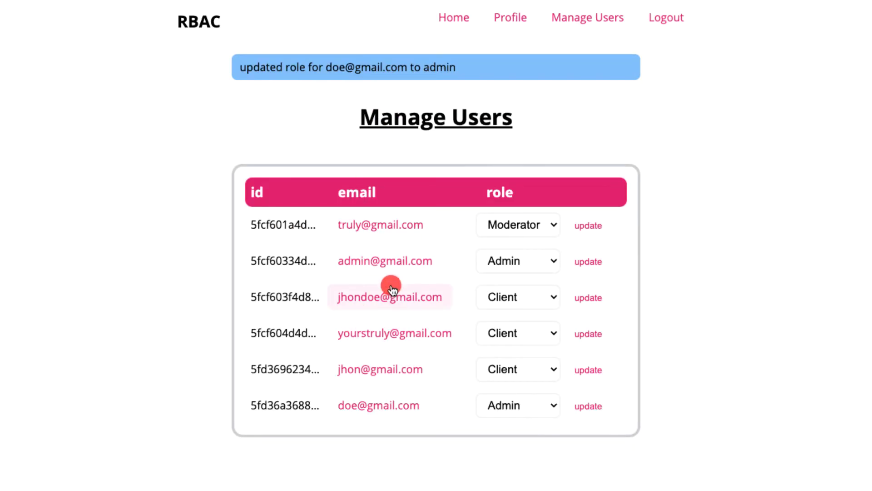
left_click(358, 232)
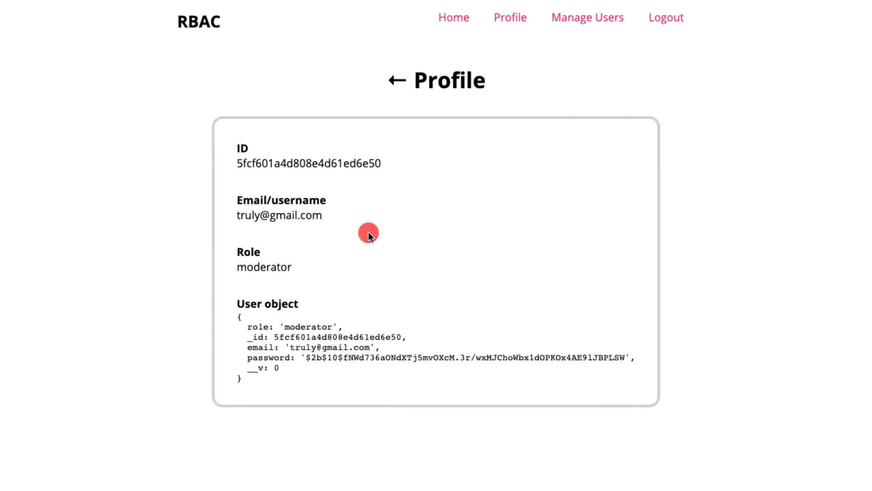
left_click(392, 81)
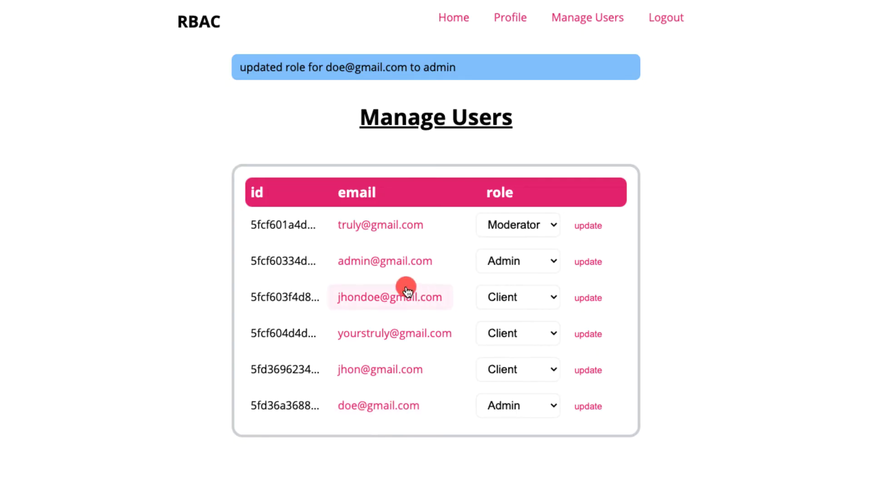
Step: Try saving the signed-in Admin account as Moderator, triggering the self-demotion warning
left_click(511, 261)
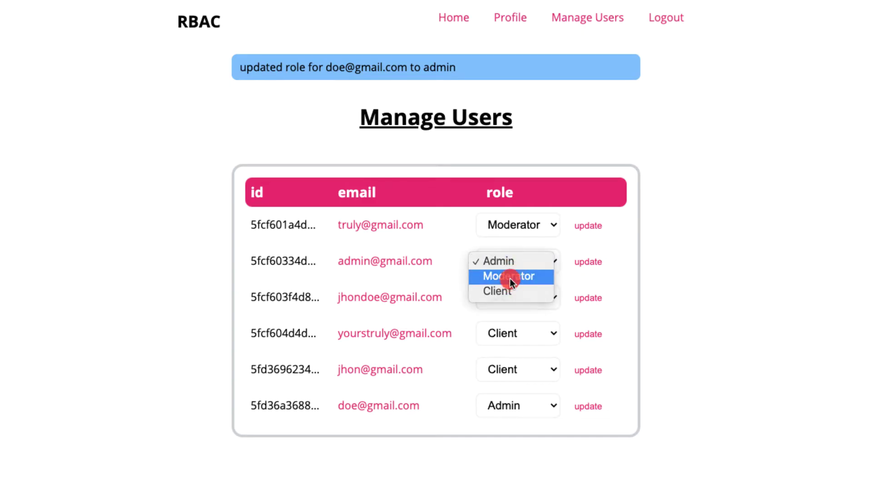
left_click(511, 276)
left_click(589, 261)
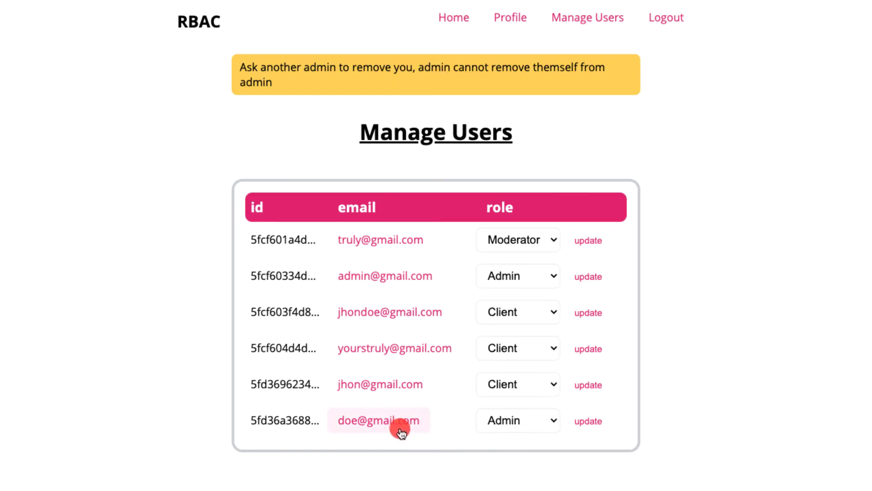
left_click(503, 419)
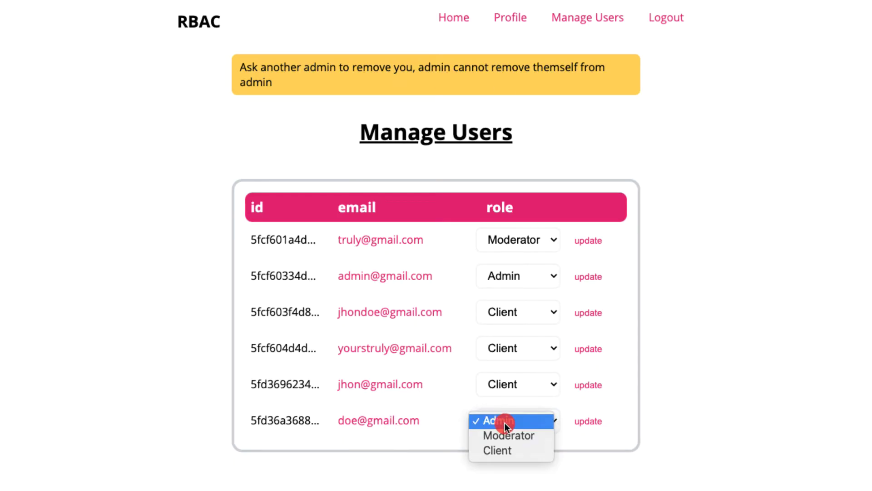
Step: Keep the last user as Admin, log out, and attempt login with a wrong password
left_click(489, 392)
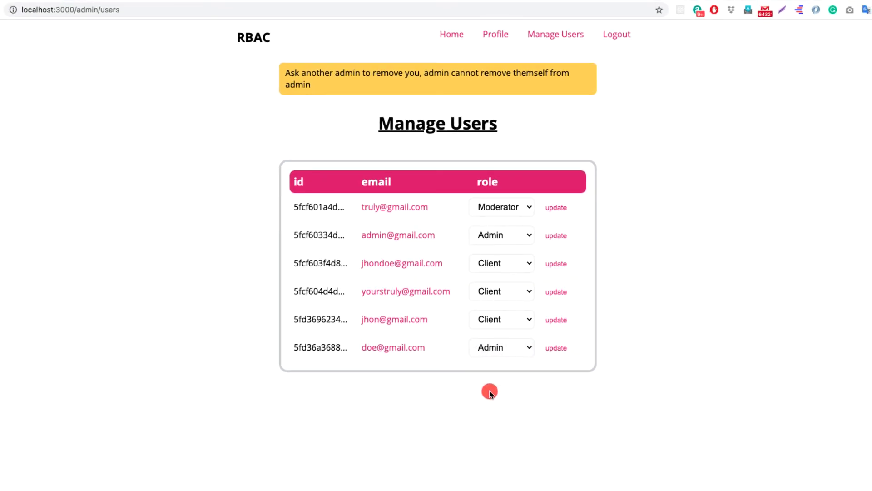
left_click(613, 41)
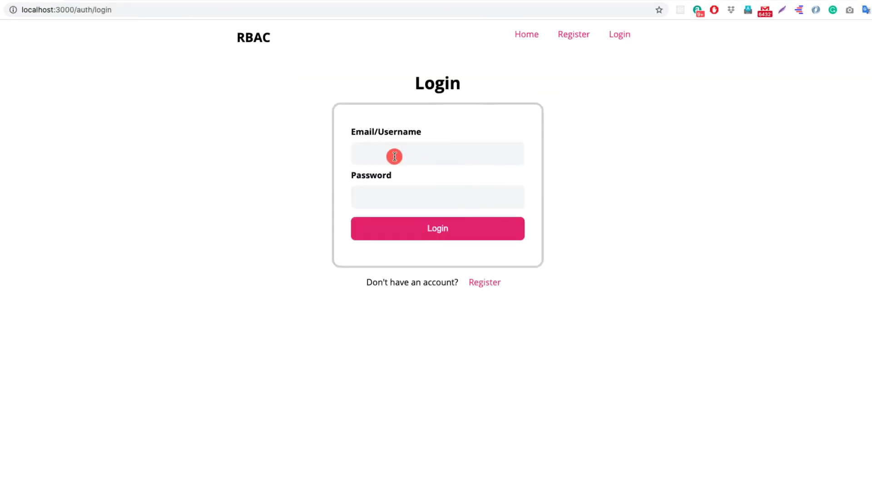
left_click(392, 154)
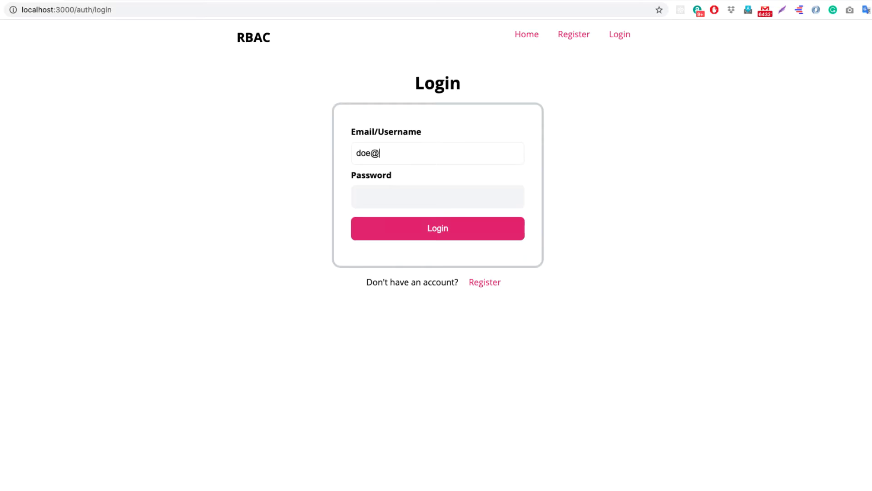
key("Tab")
type("12")
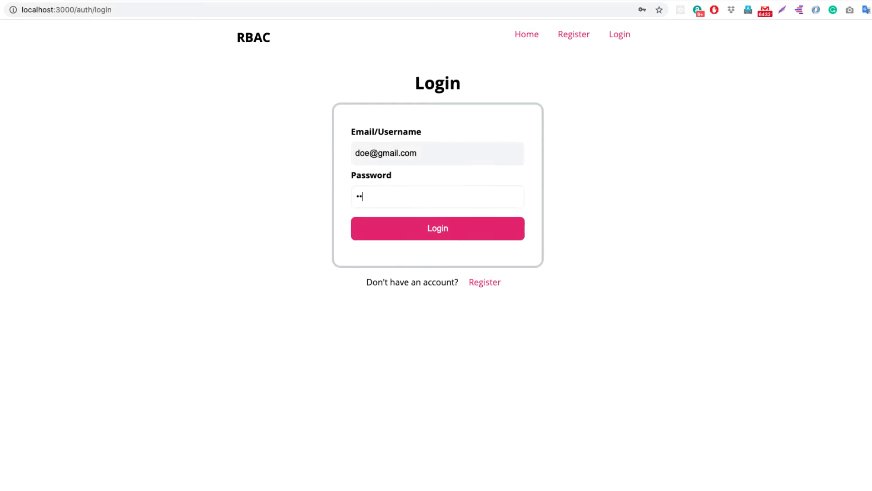
key("Return")
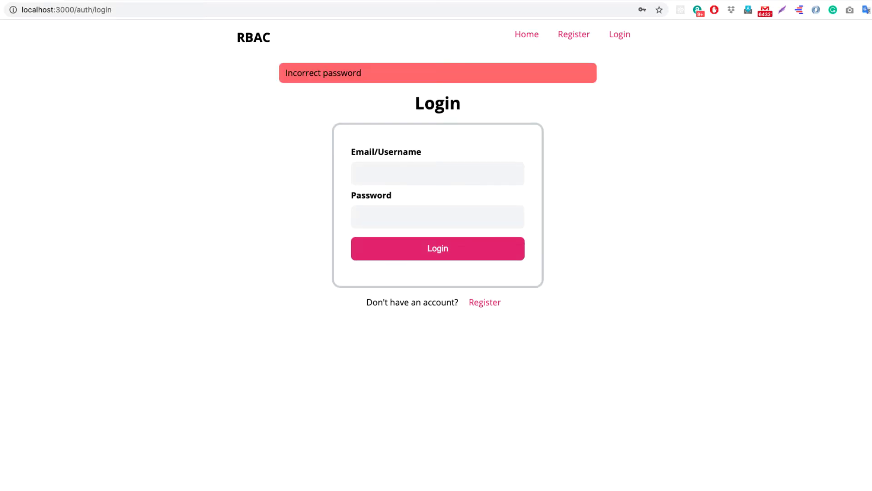
Step: Sign back in as the last user with the correct email and password
left_click(394, 168)
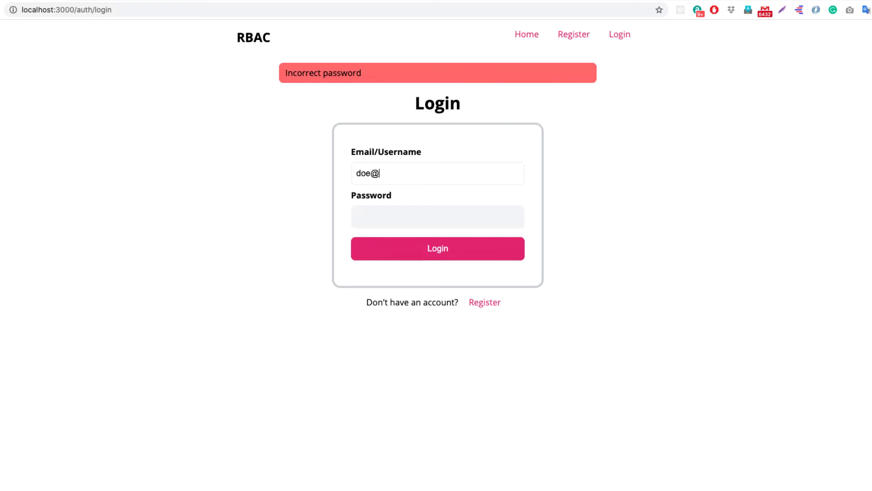
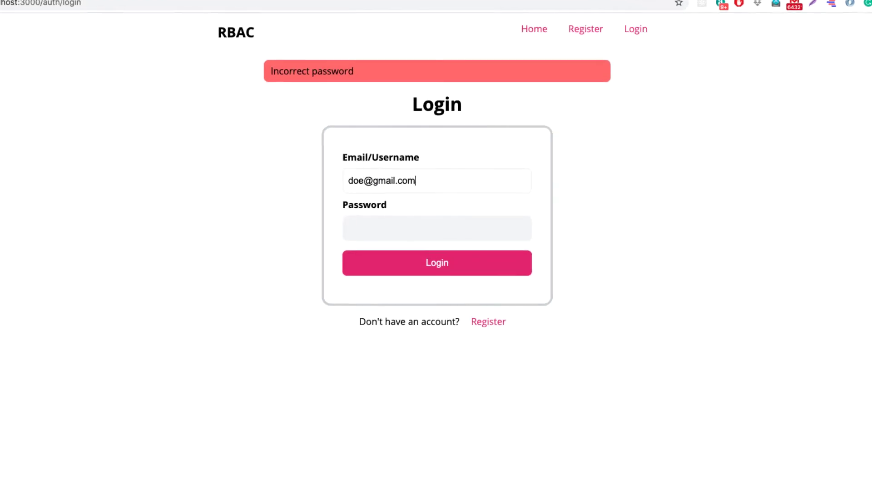
key("Tab")
type("password")
key("Return")
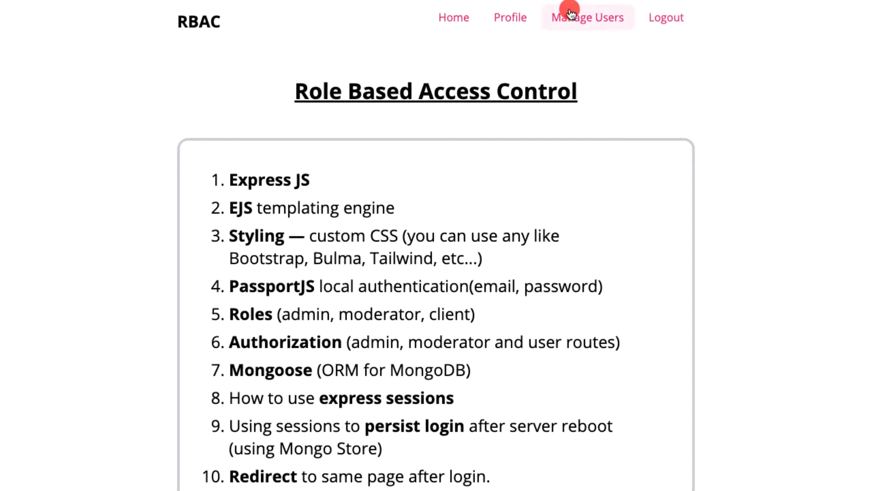
Step: Visit Manage Users, then Profile, and return to the six-user Manage Users table
left_click(568, 9)
left_click(513, 18)
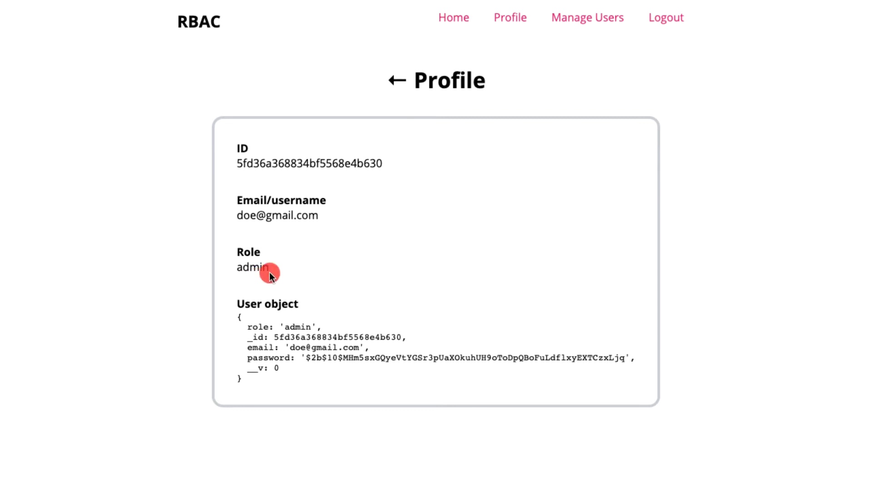
left_click(581, 19)
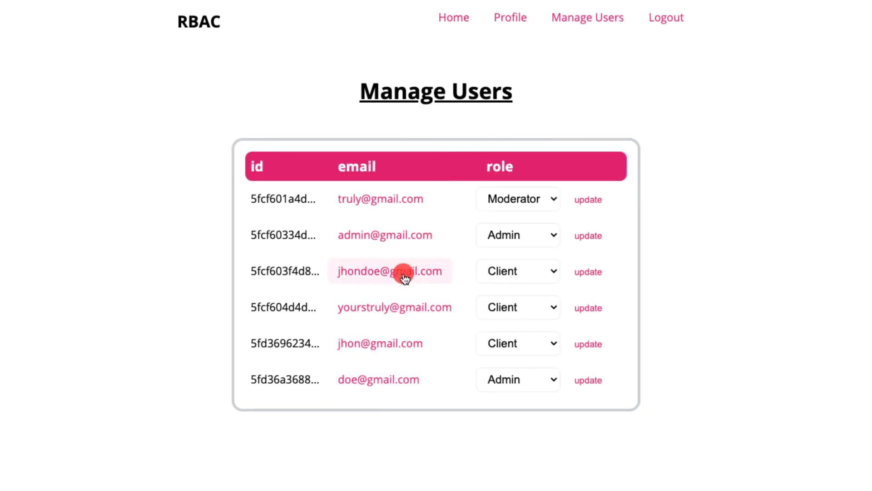
Step: Demote the admin account to Client and save it
left_click(500, 239)
left_click(501, 266)
left_click(588, 236)
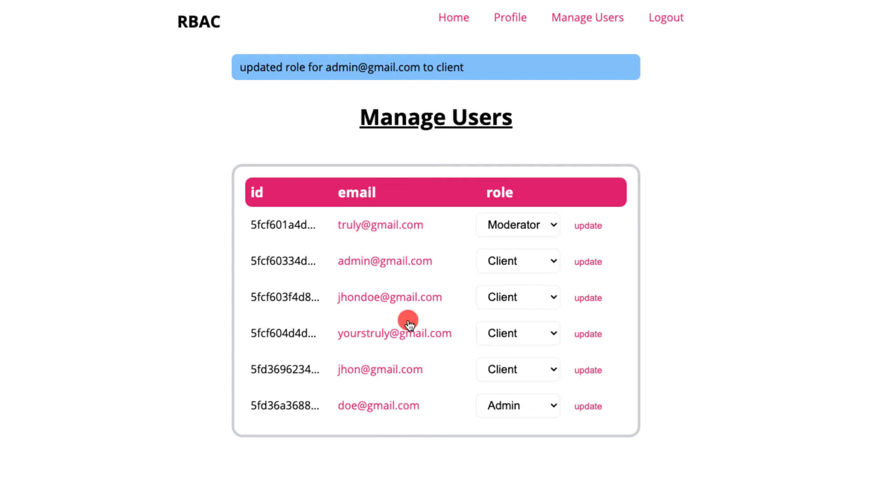
Step: Attempt to save your own account's role as Moderator
left_click(539, 407)
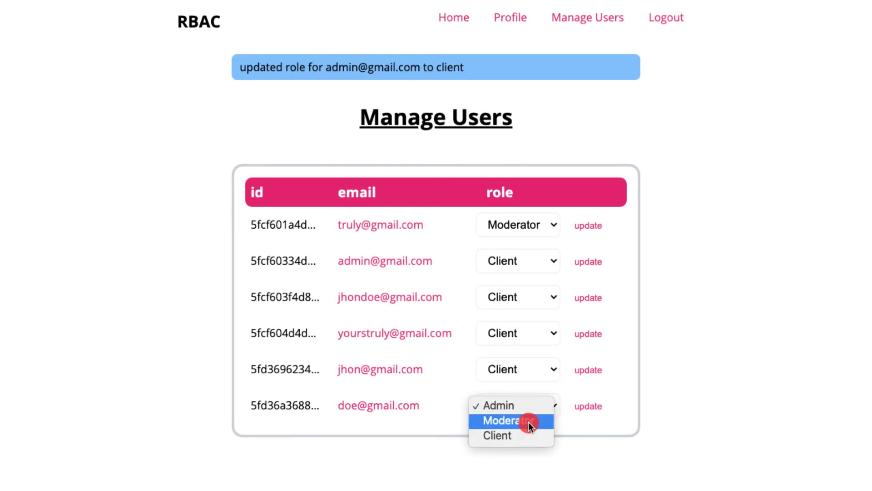
left_click(528, 421)
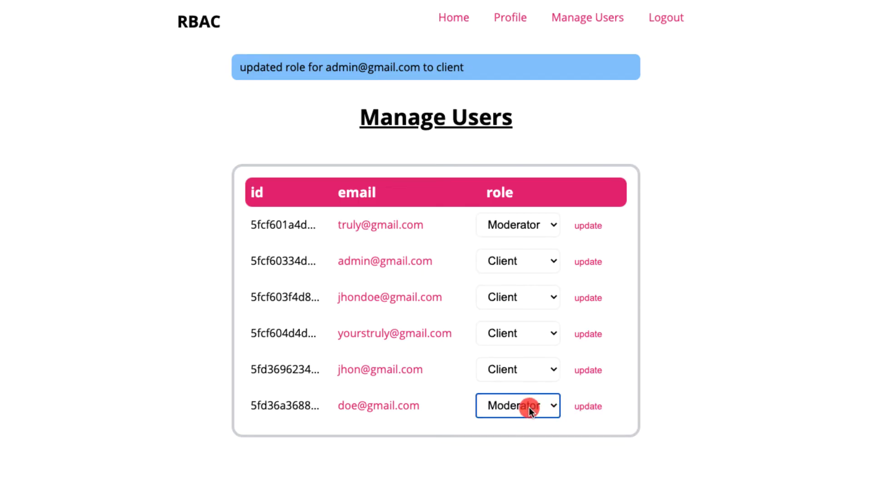
left_click(585, 416)
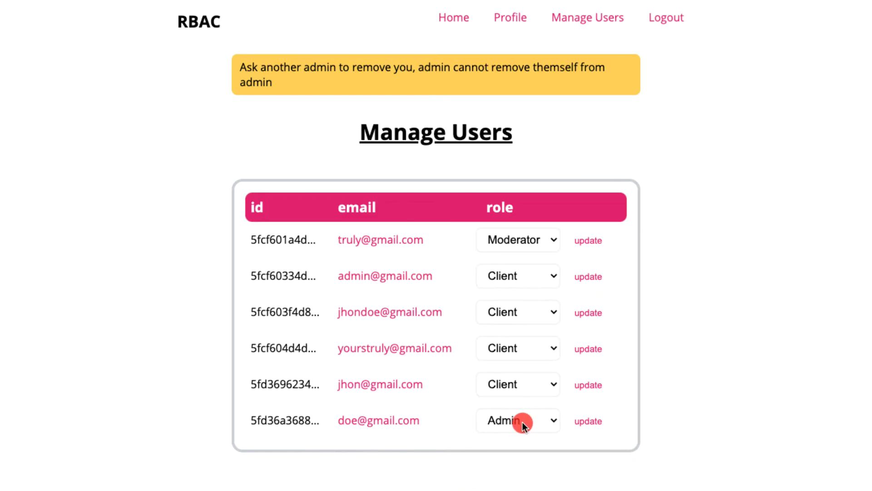
Step: Restore the admin account's role to Admin and save it
left_click(539, 278)
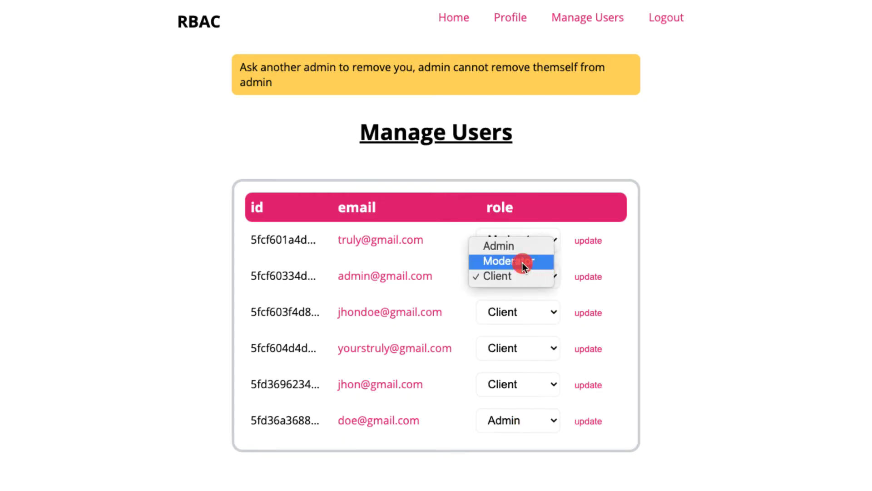
left_click(523, 246)
left_click(588, 276)
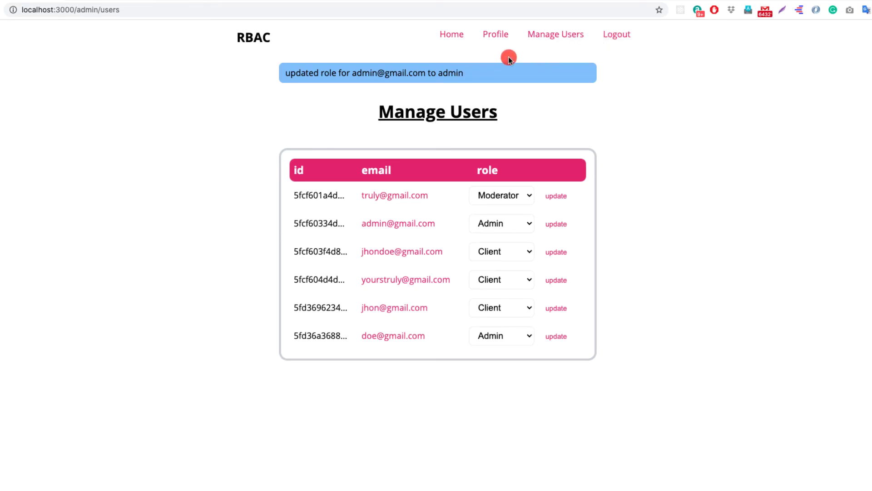
Step: Open the Profile page and select its full address in the address bar
left_click(495, 34)
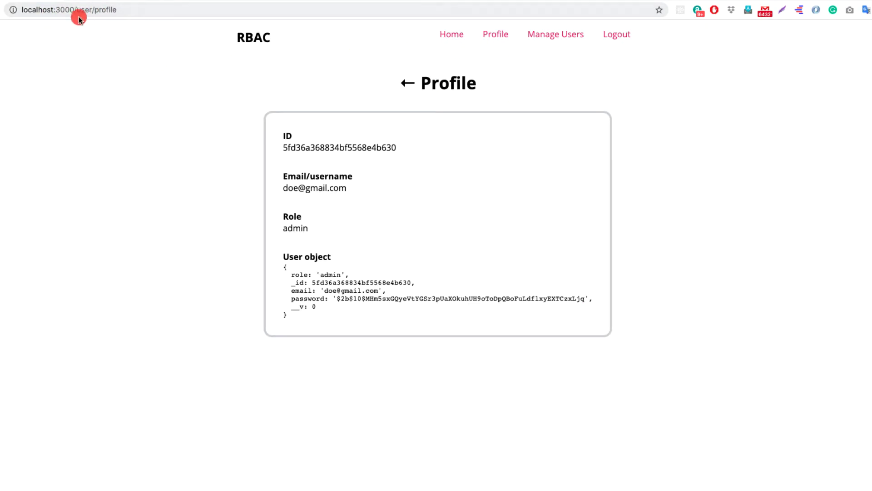
left_click(107, 9)
double_click(107, 9)
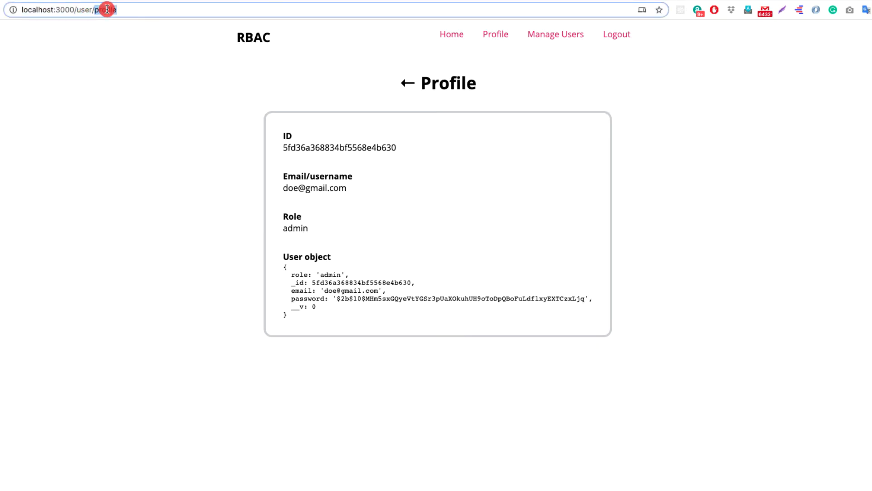
triple_click(106, 9)
key("super+c")
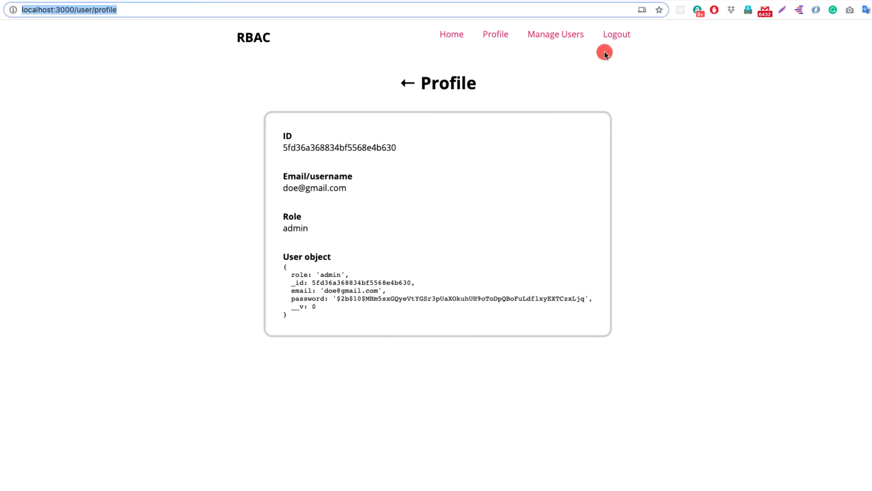
Step: Log out, go Home, then load localhost:3000/user/profile to confirm the Login redirect
left_click(614, 34)
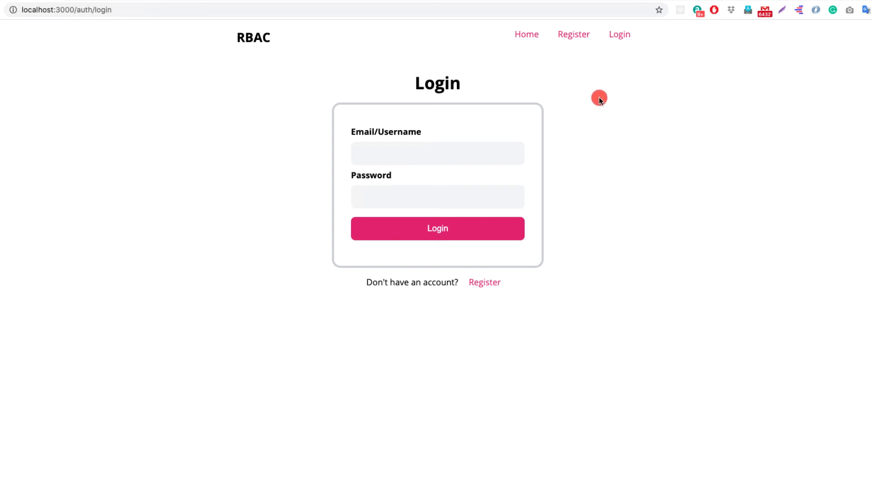
left_click(522, 35)
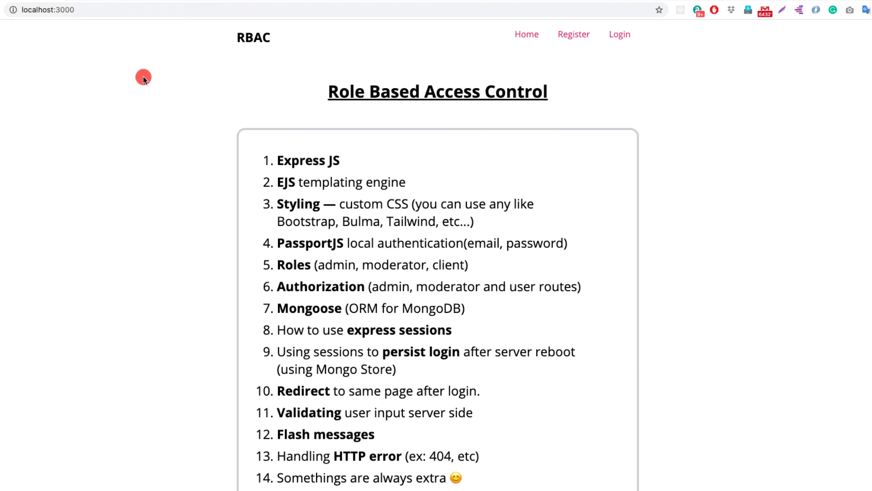
left_click(103, 11)
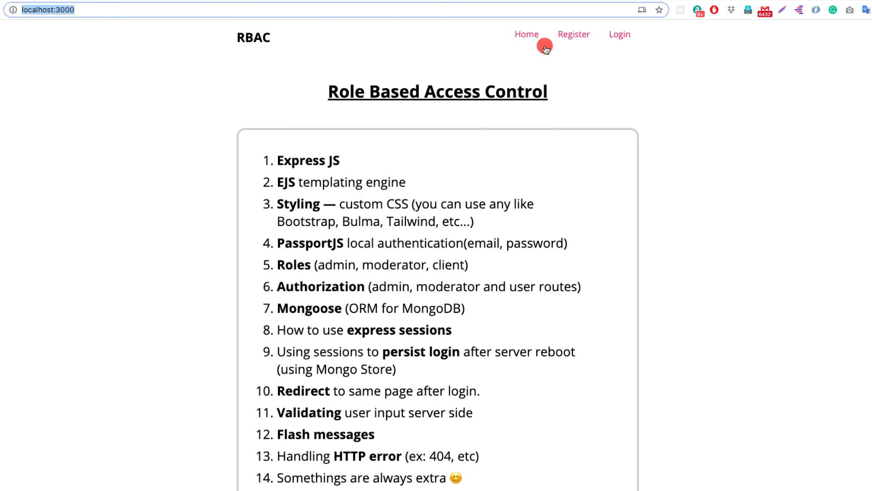
key("super+v")
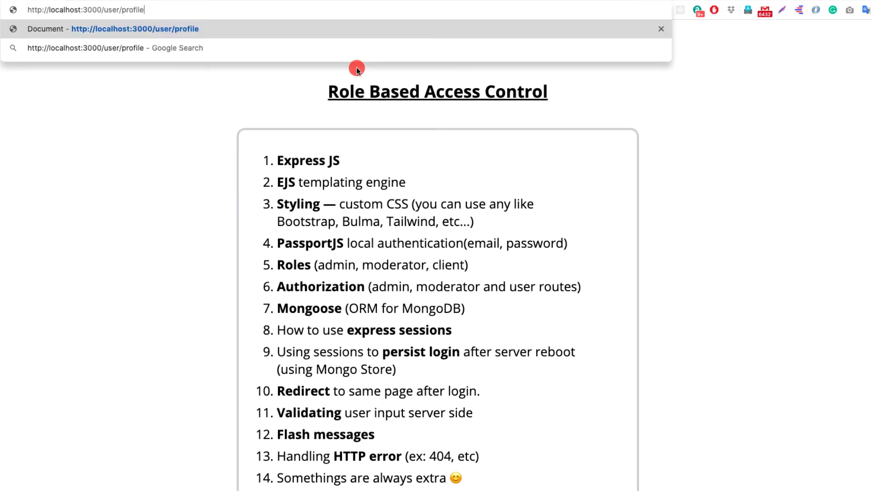
key("Return")
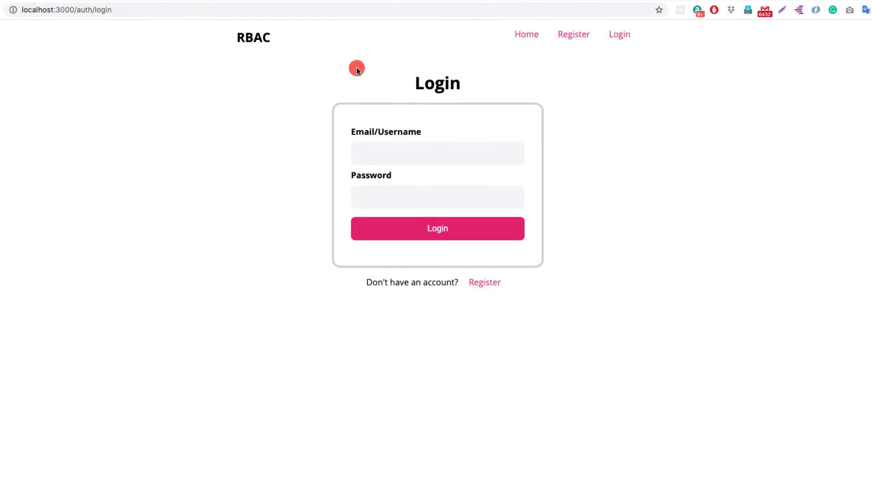
Step: Log in with the moderator account's email and password, then return to Home
left_click(404, 154)
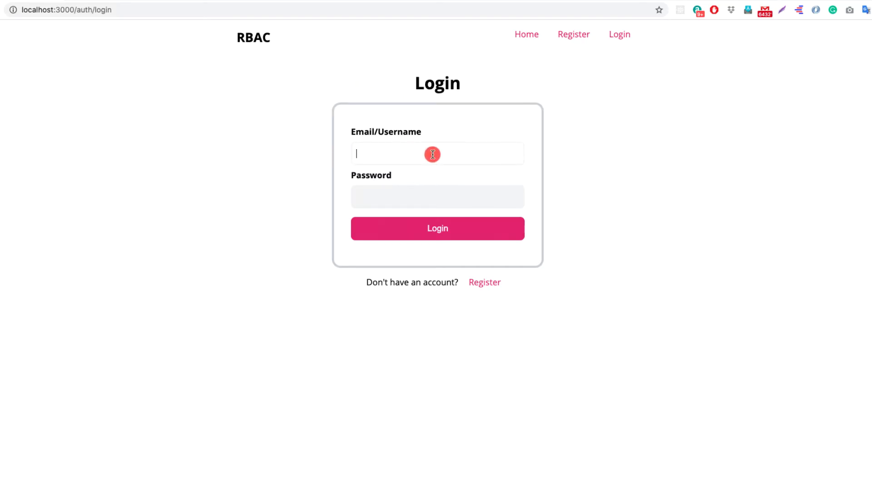
type("admin@")
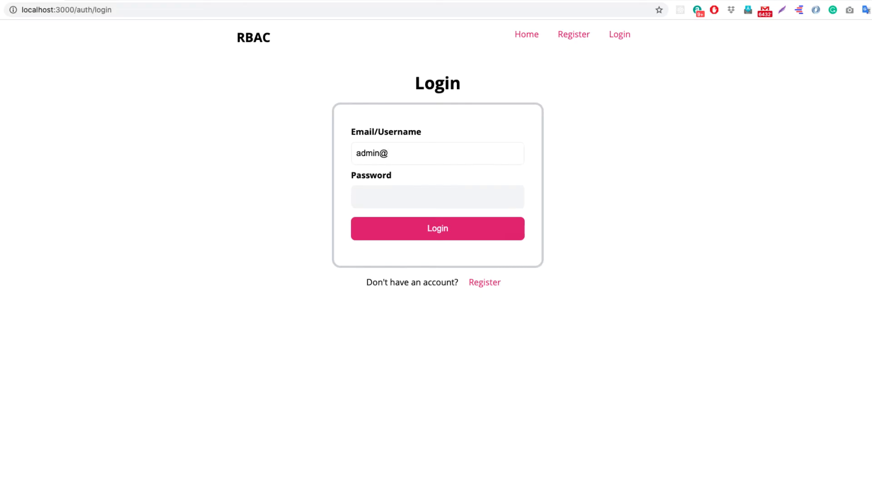
key("super+a")
key("Tab")
type("••")
key("Return")
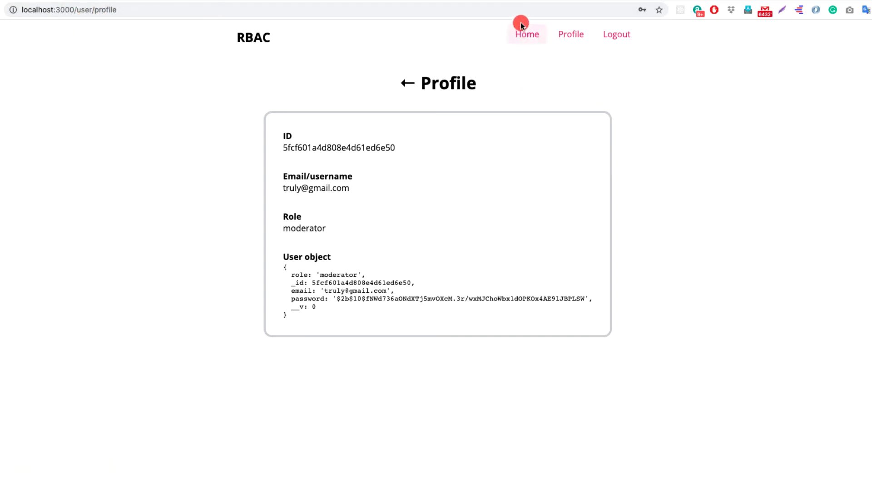
left_click(523, 37)
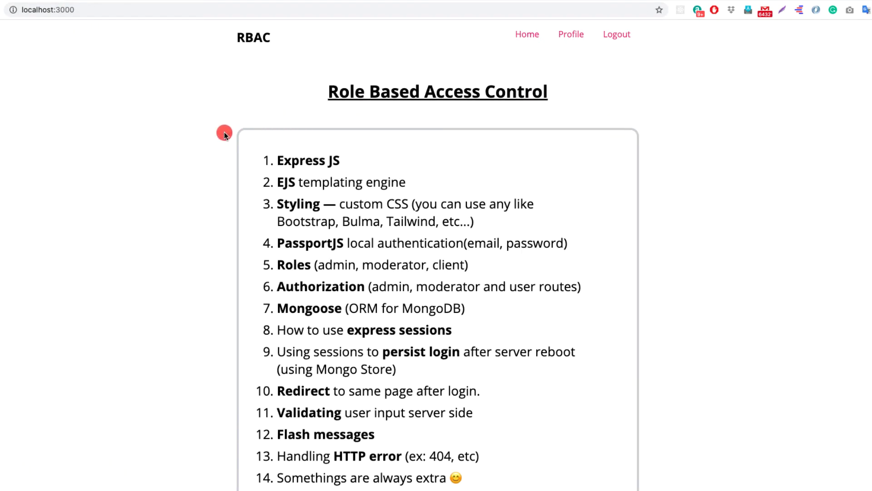